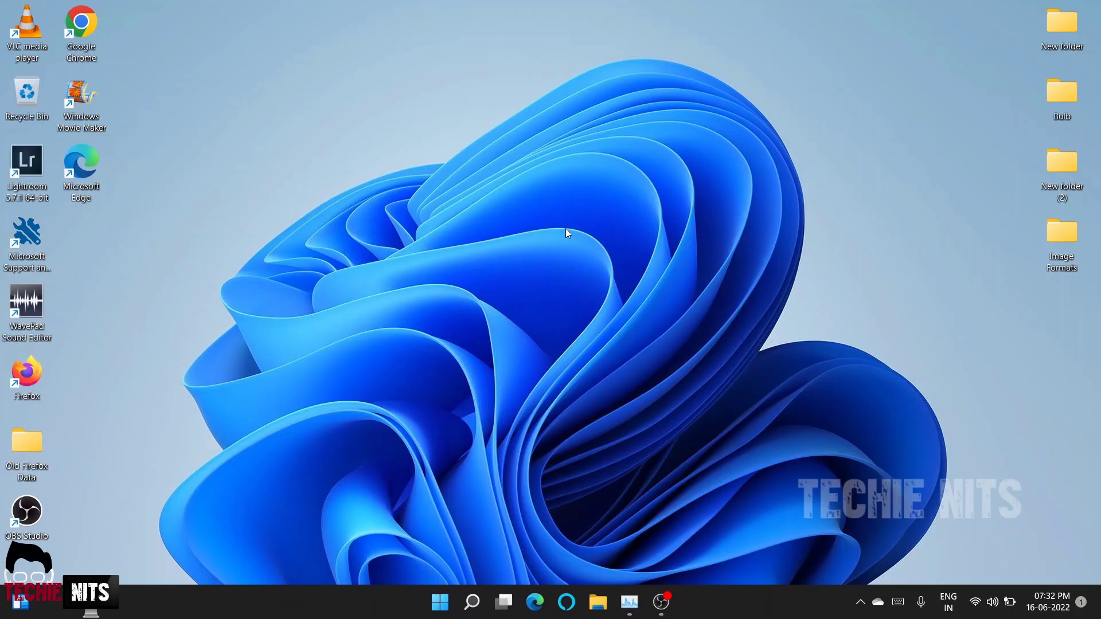
# Launch PowerPoint by searching 'power' in Windows search
pyautogui.click(484, 606)
pyautogui.write('power')
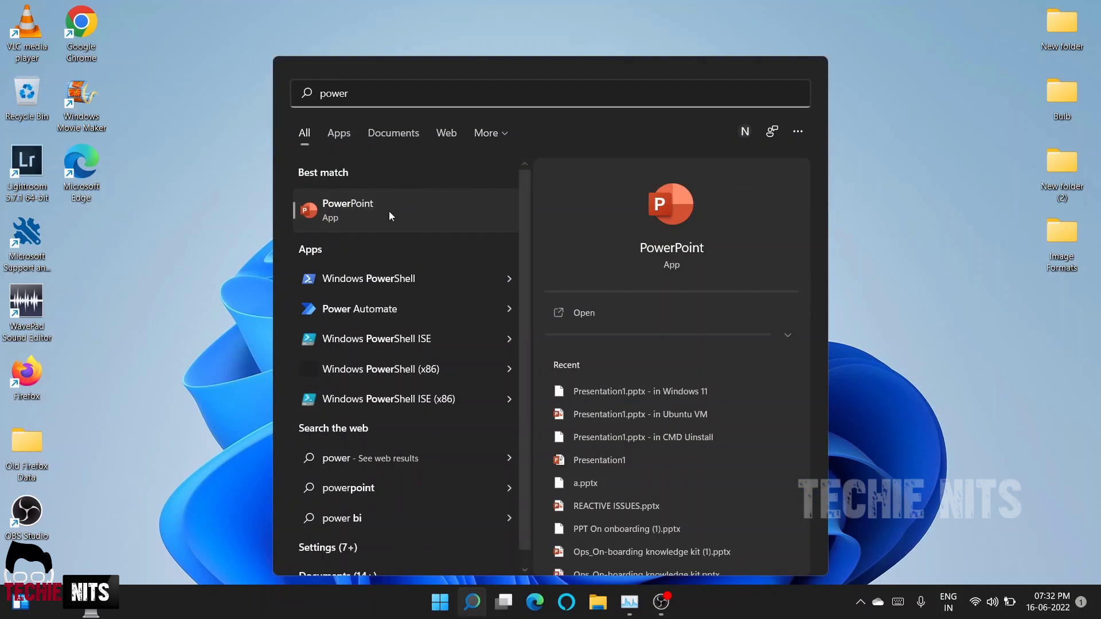
pyautogui.click(389, 211)
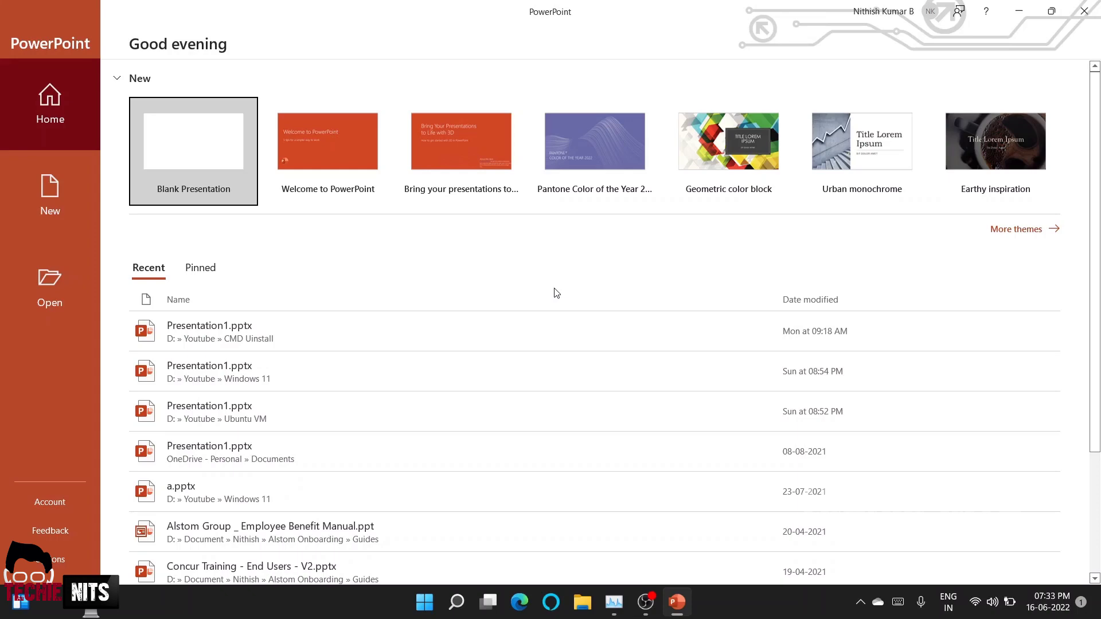
# Start a blank presentation, Presentation1, and bring up the Record ribbon features
pyautogui.click(184, 147)
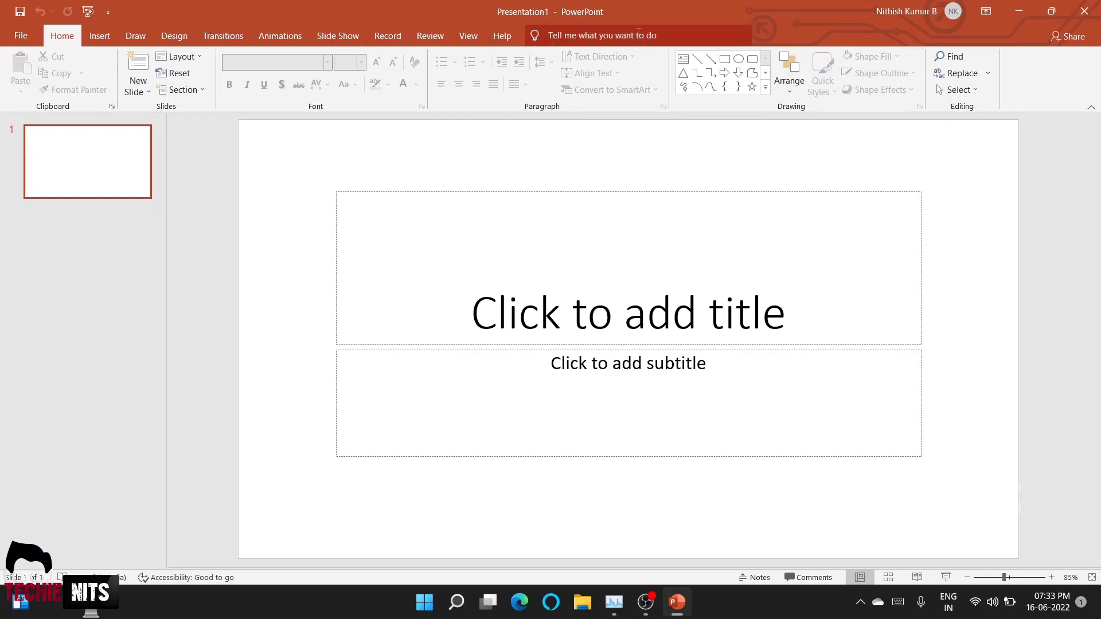
pyautogui.click(387, 36)
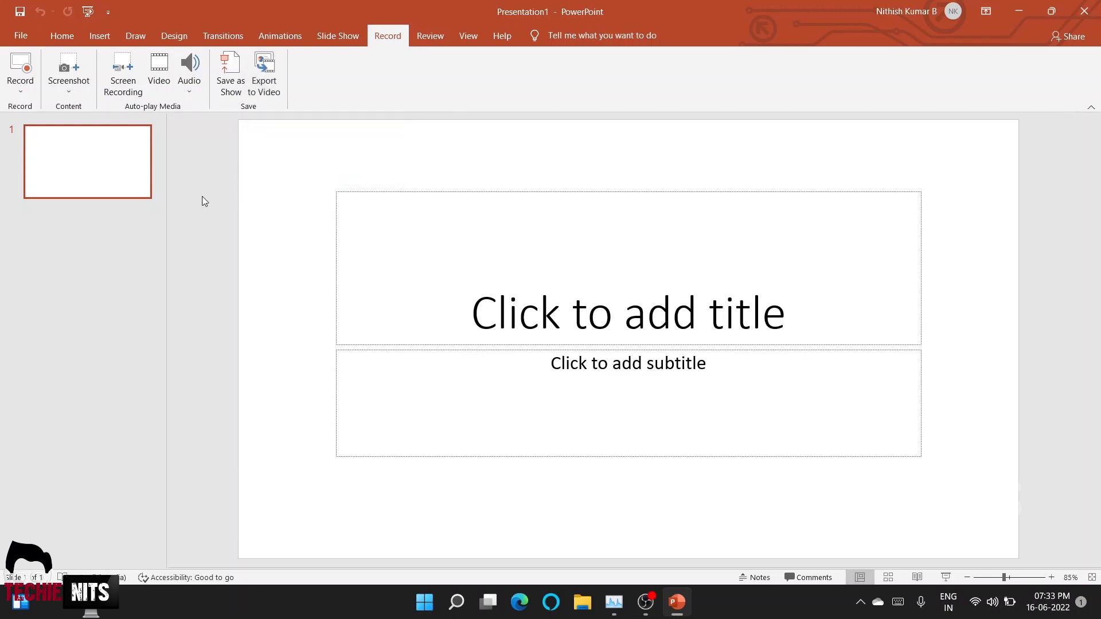
# Start a Screen Recording and select the whole screen as the capture area
pyautogui.click(127, 84)
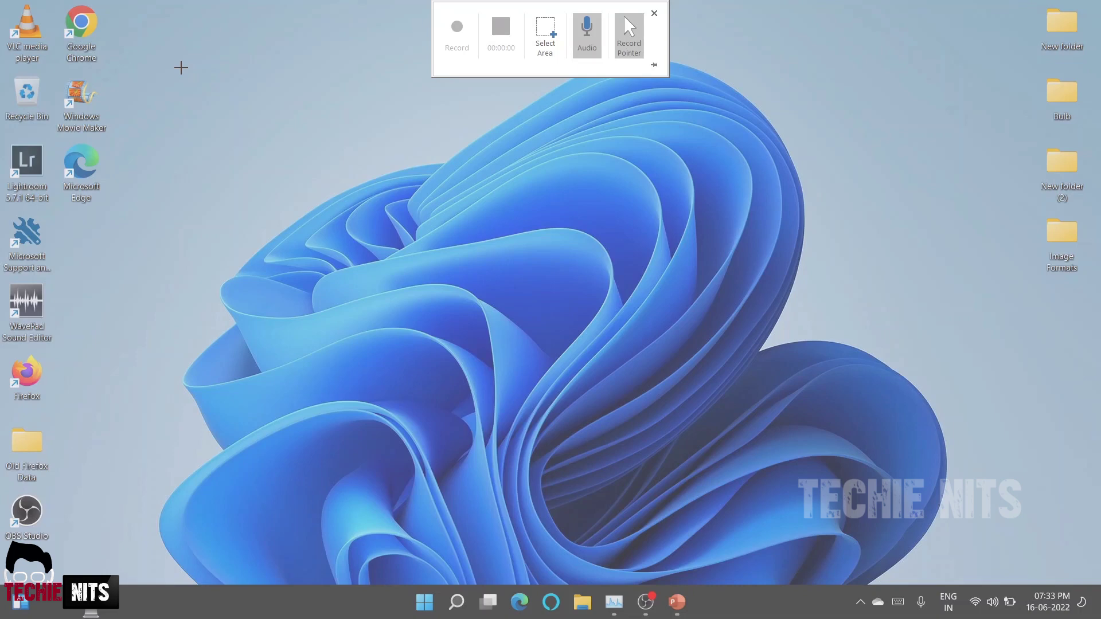
pyautogui.moveTo(1, 1); pyautogui.dragTo(1100, 618)
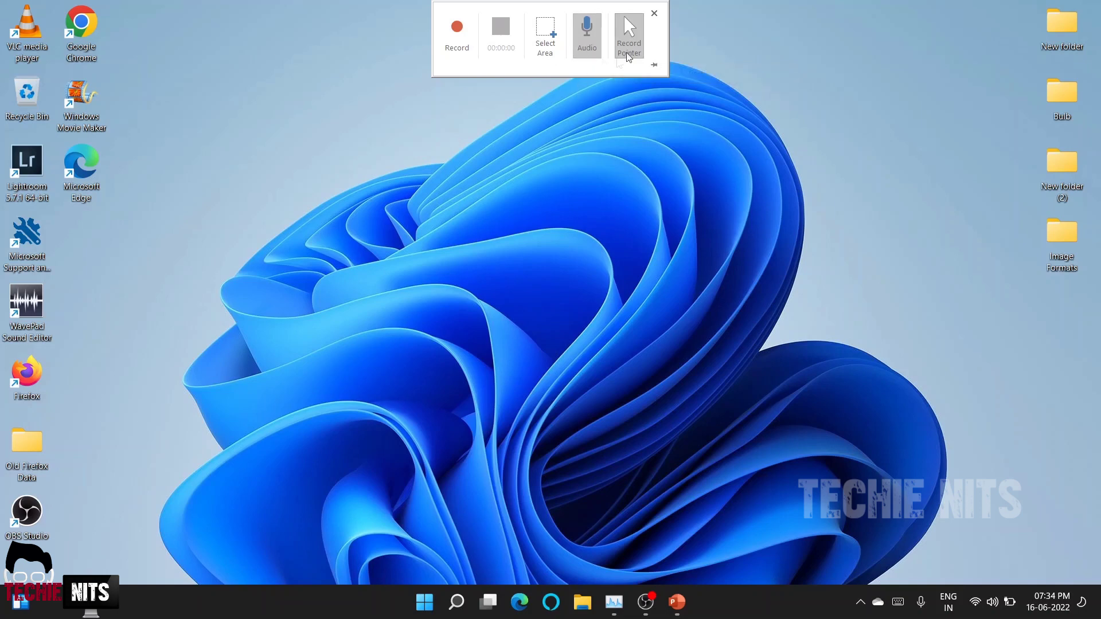
# Record about 23 seconds of the desktop with one pause, then stop to insert it on slide 1
pyautogui.click(459, 40)
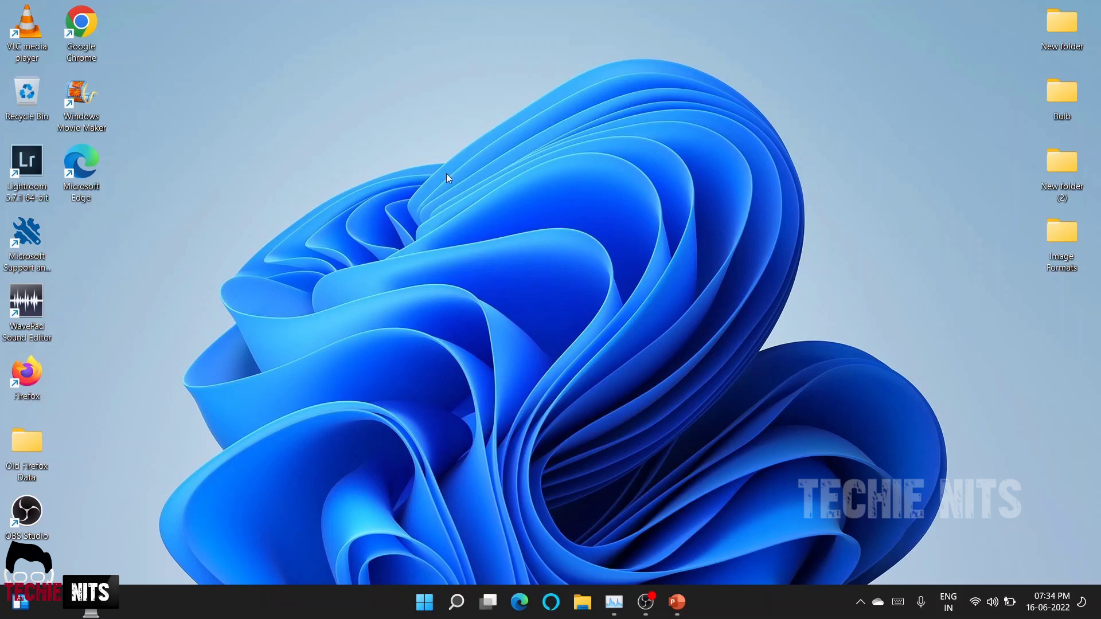
pyautogui.moveTo(497, 3)
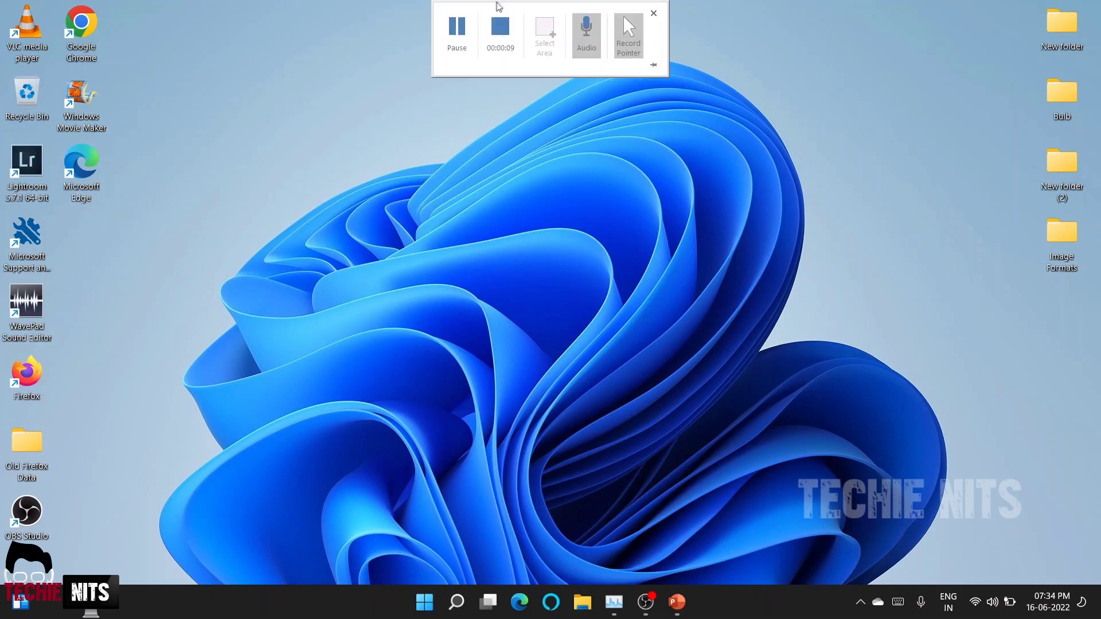
pyautogui.click(459, 35)
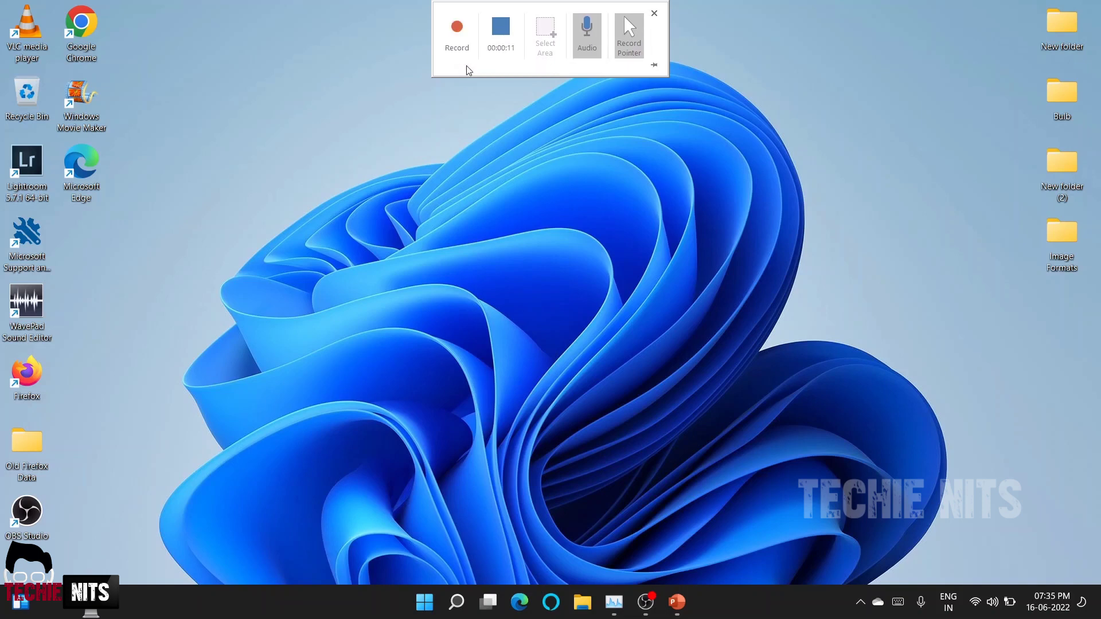
pyautogui.click(466, 44)
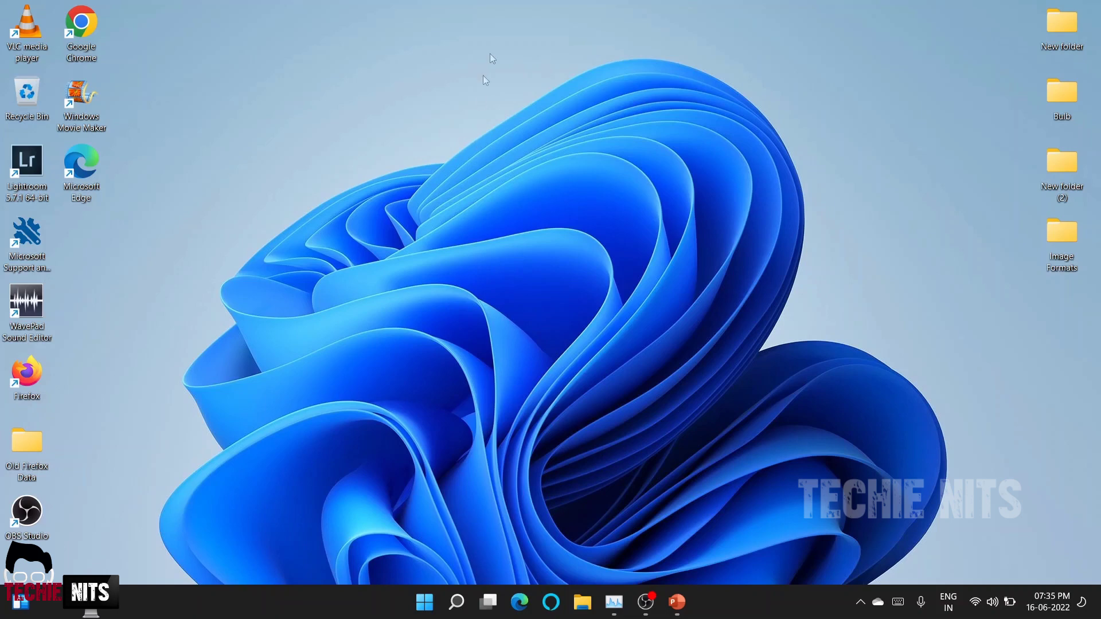
pyautogui.moveTo(519, 3)
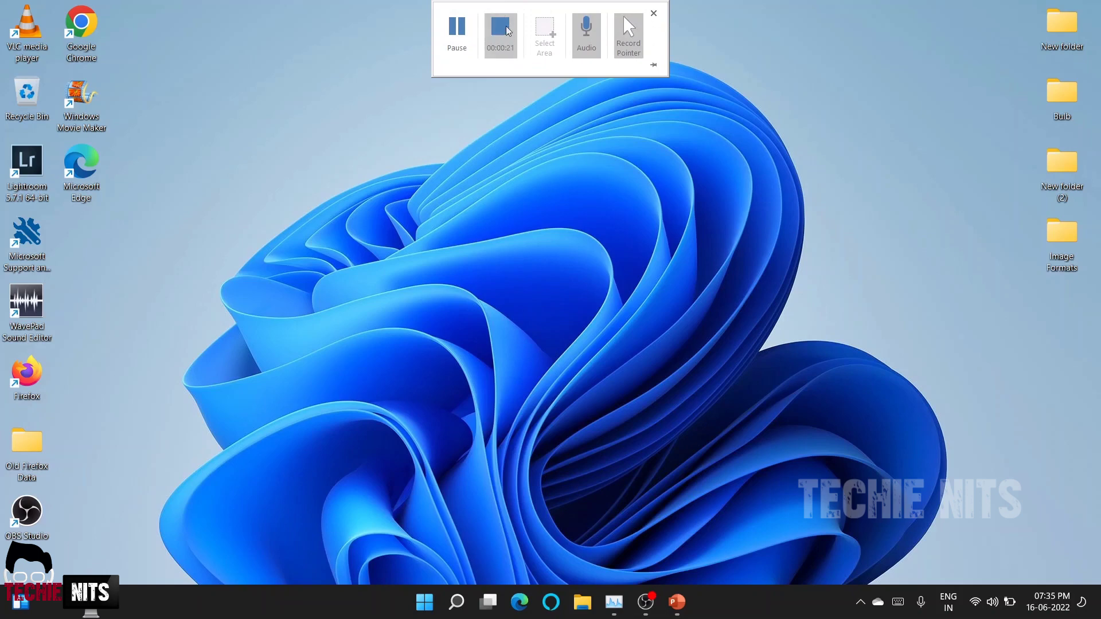
pyautogui.click(505, 37)
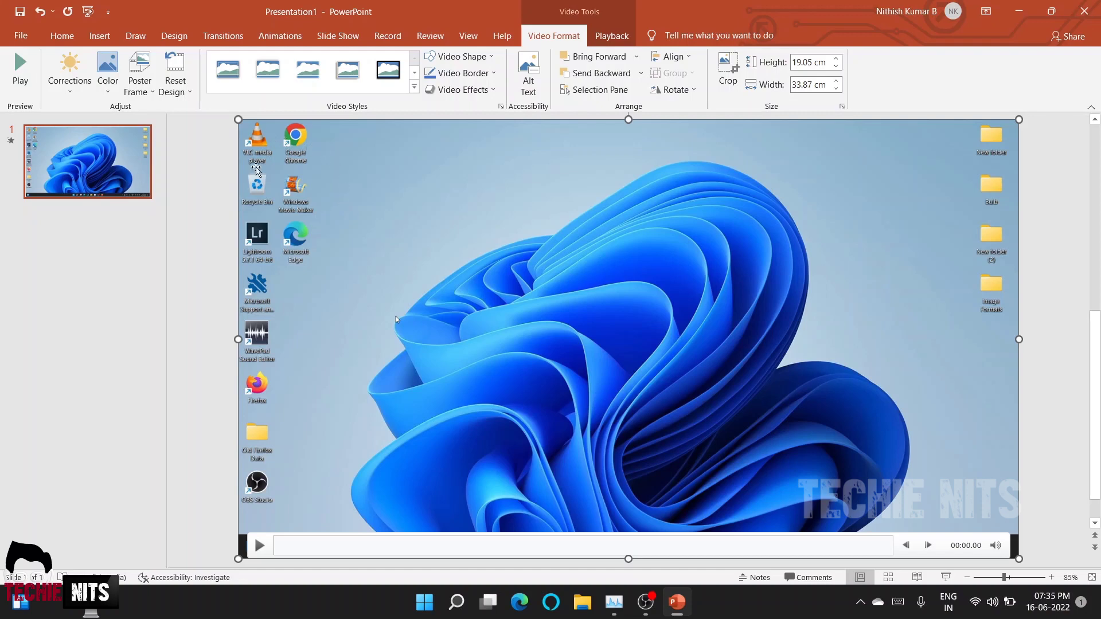
# Preview the inserted recording briefly, deselect it, and return to the Record features
pyautogui.click(263, 549)
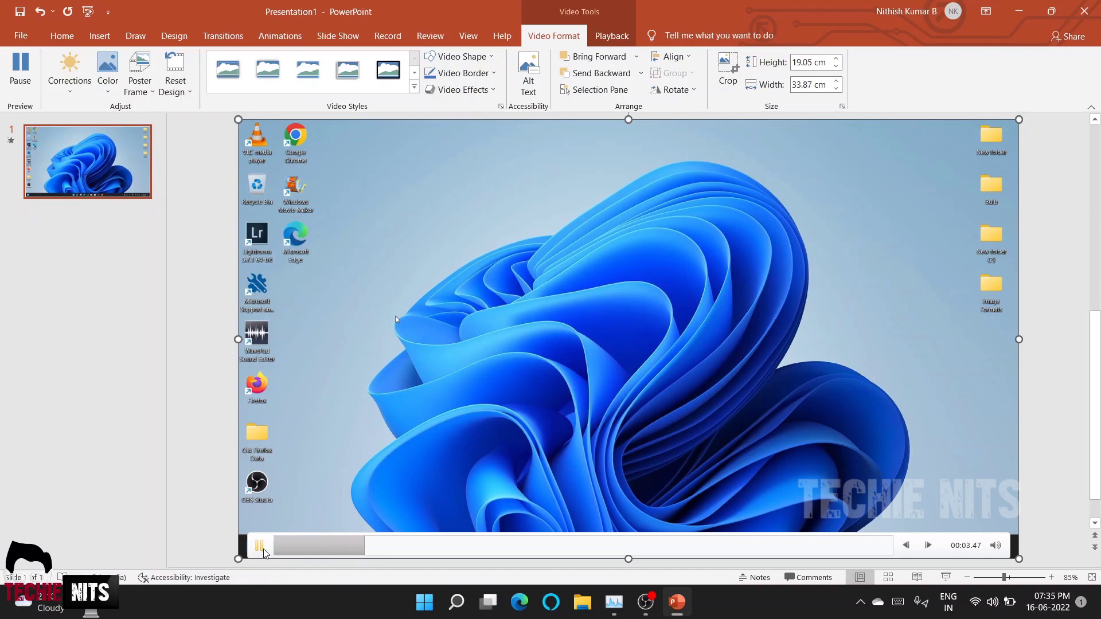
pyautogui.click(263, 549)
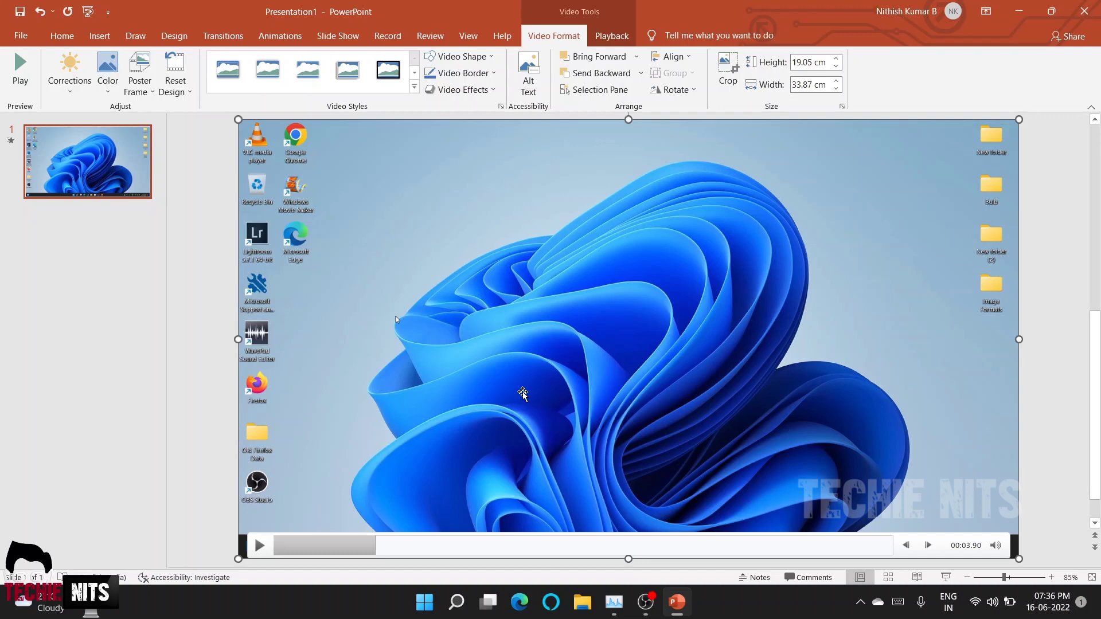
pyautogui.click(197, 270)
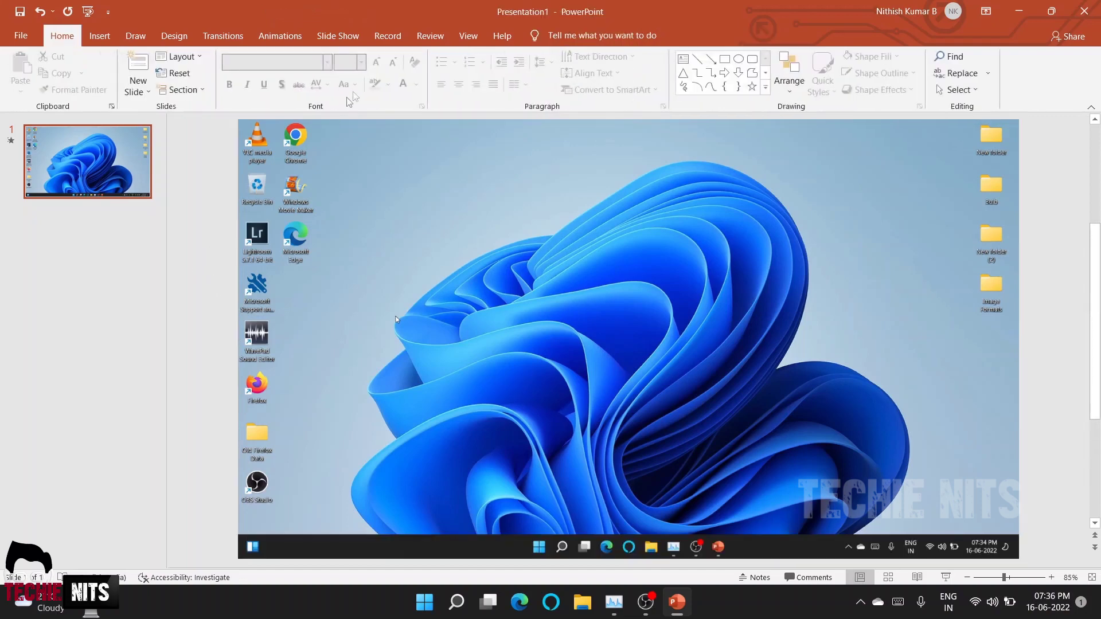
pyautogui.click(385, 39)
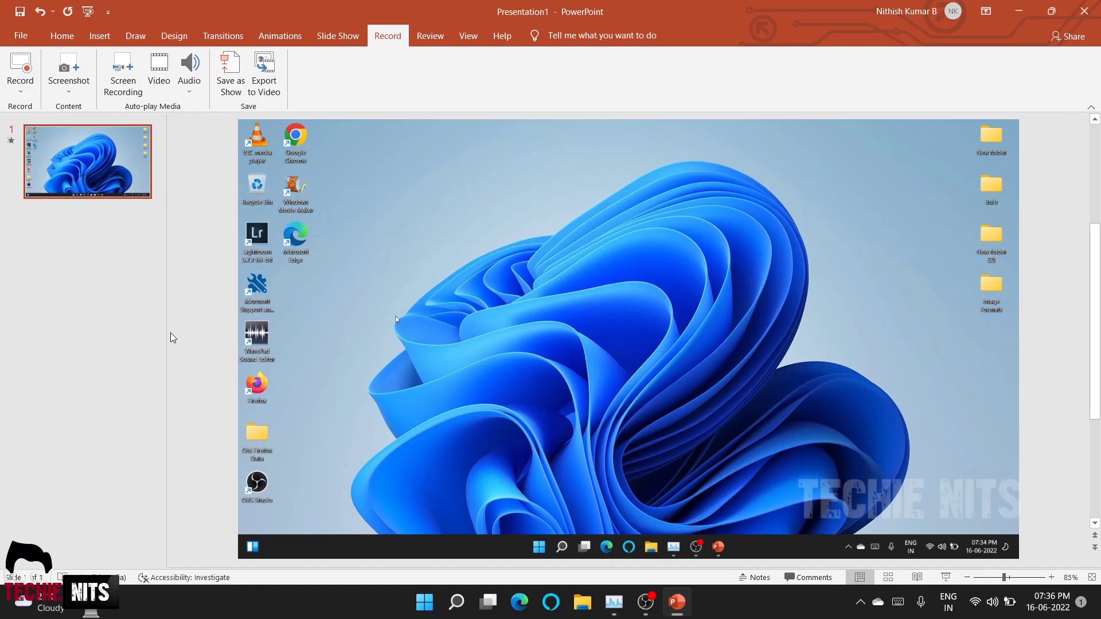
# Set the Export to Video quality to HD (720p) instead of Full HD (1080p)
pyautogui.click(260, 80)
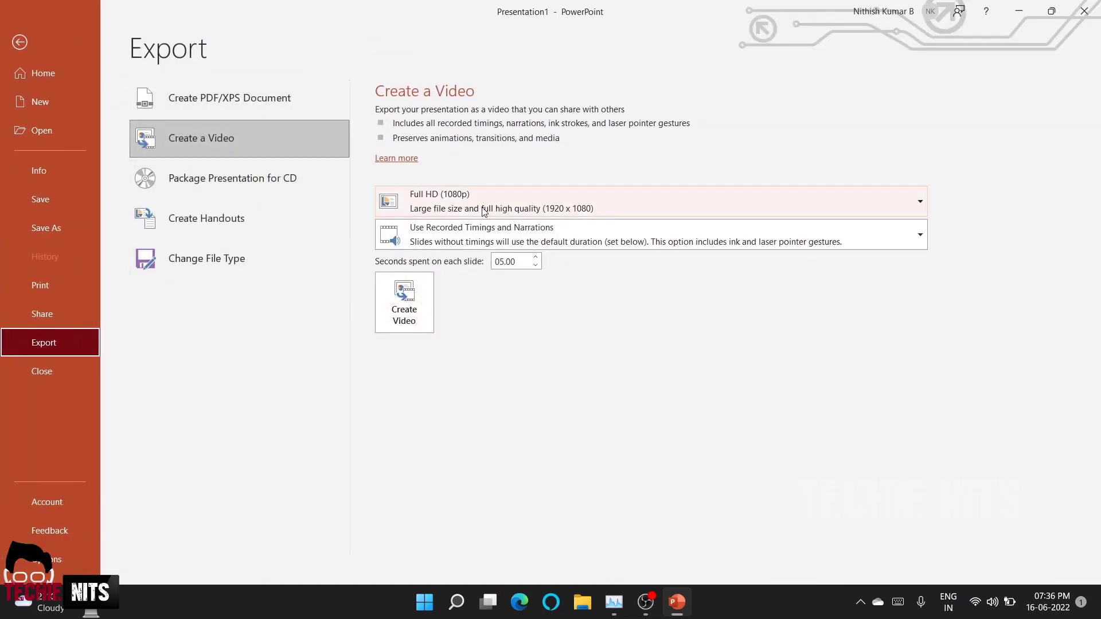
pyautogui.click(497, 206)
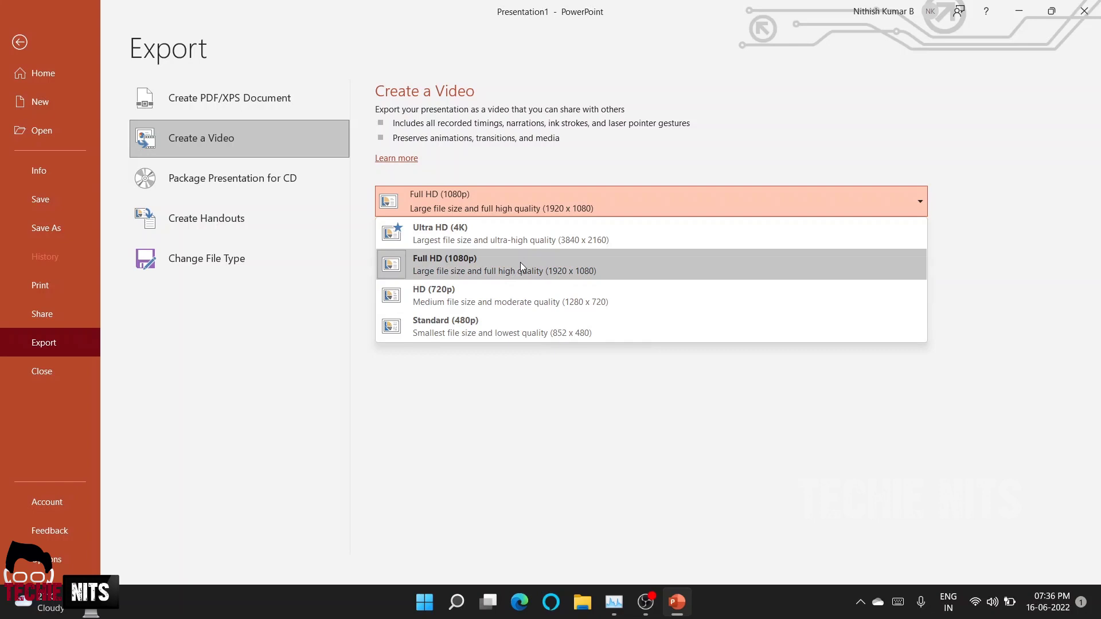
pyautogui.click(479, 269)
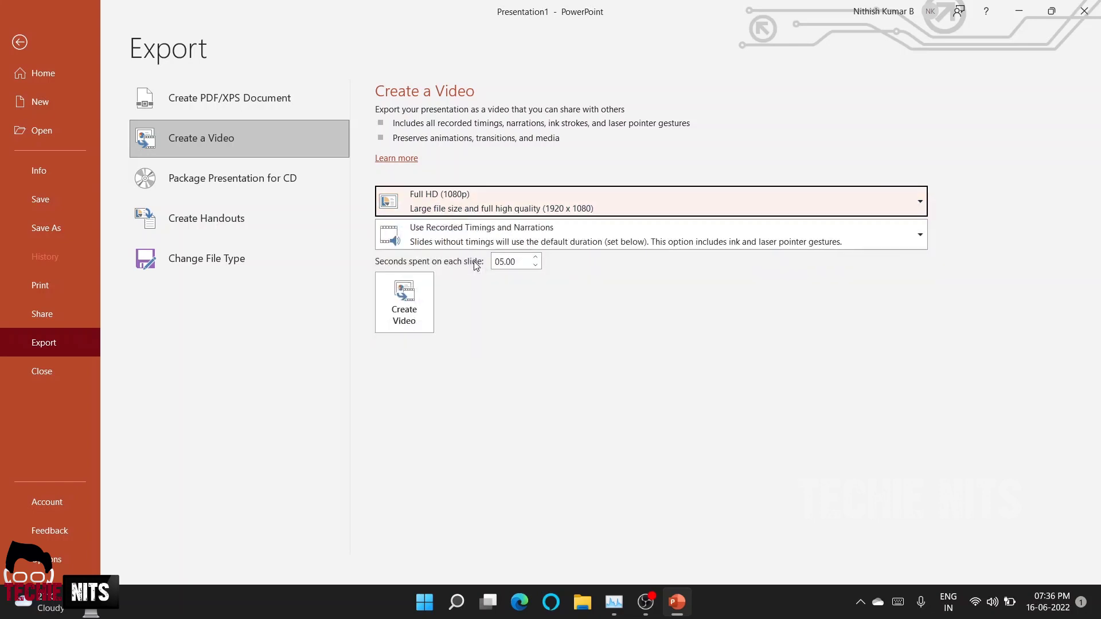
pyautogui.click(490, 205)
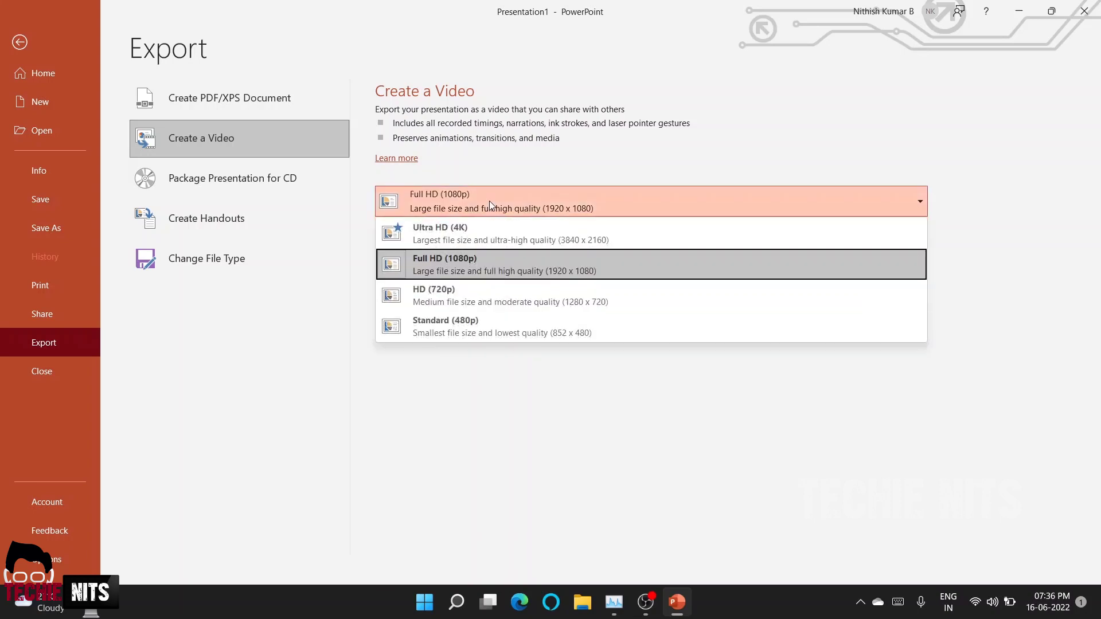
pyautogui.click(469, 303)
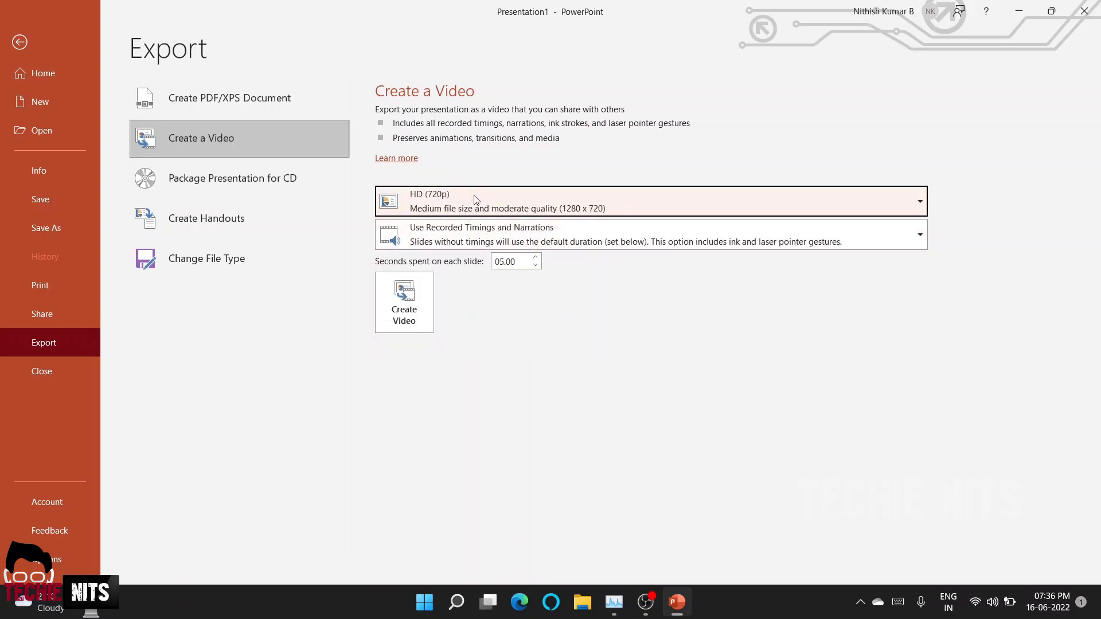
# Create the video and save it as Presentation1.mp4 on the Desktop
pyautogui.click(415, 313)
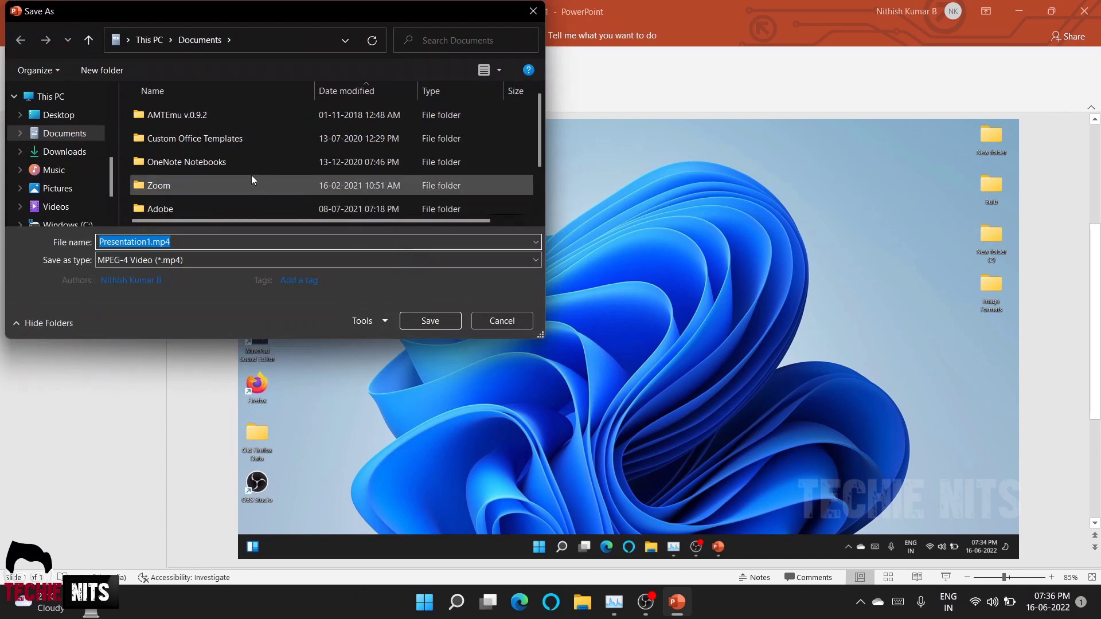
pyautogui.click(73, 117)
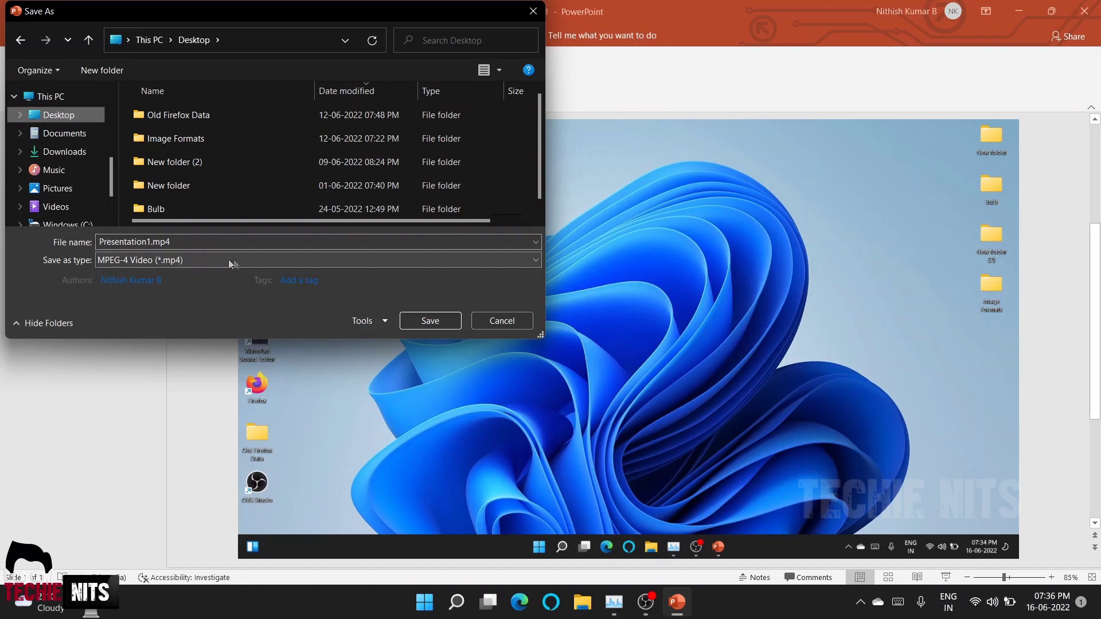
pyautogui.click(442, 322)
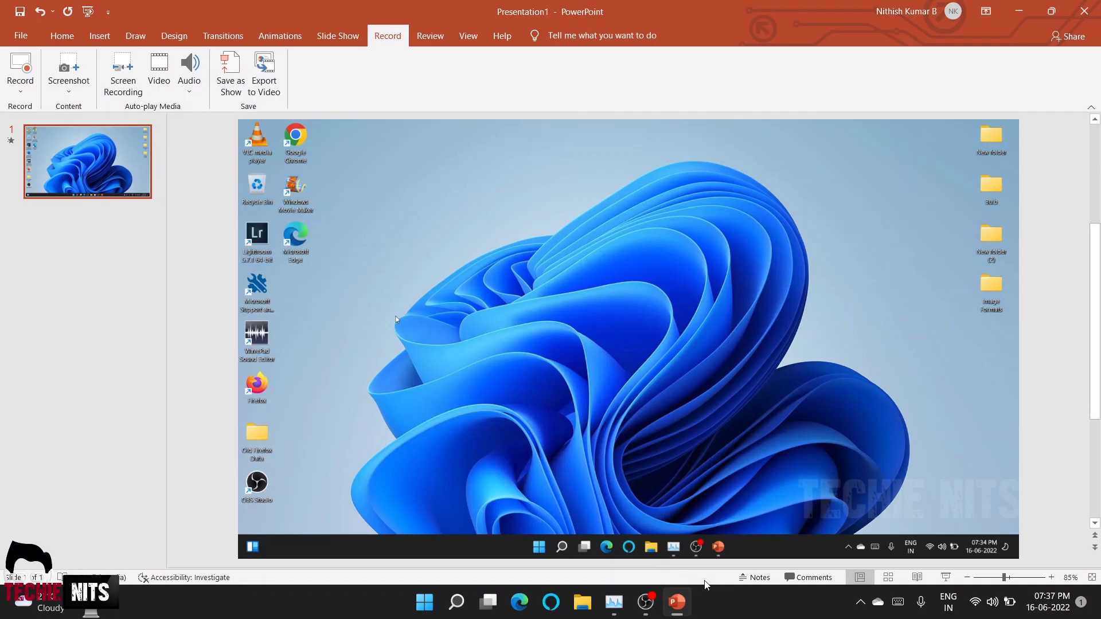
# Minimize PowerPoint, move the Presentation1.mp4 icon aside, and play it at volume 49
pyautogui.click(1017, 13)
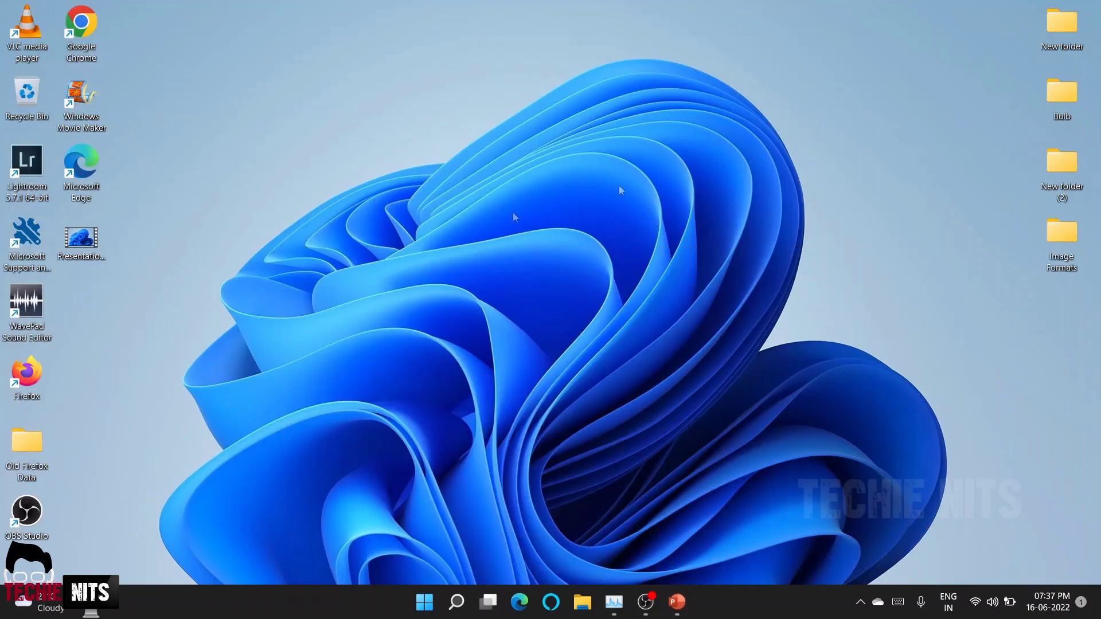
pyautogui.moveTo(93, 241); pyautogui.dragTo(311, 102)
pyautogui.moveTo(307, 100)
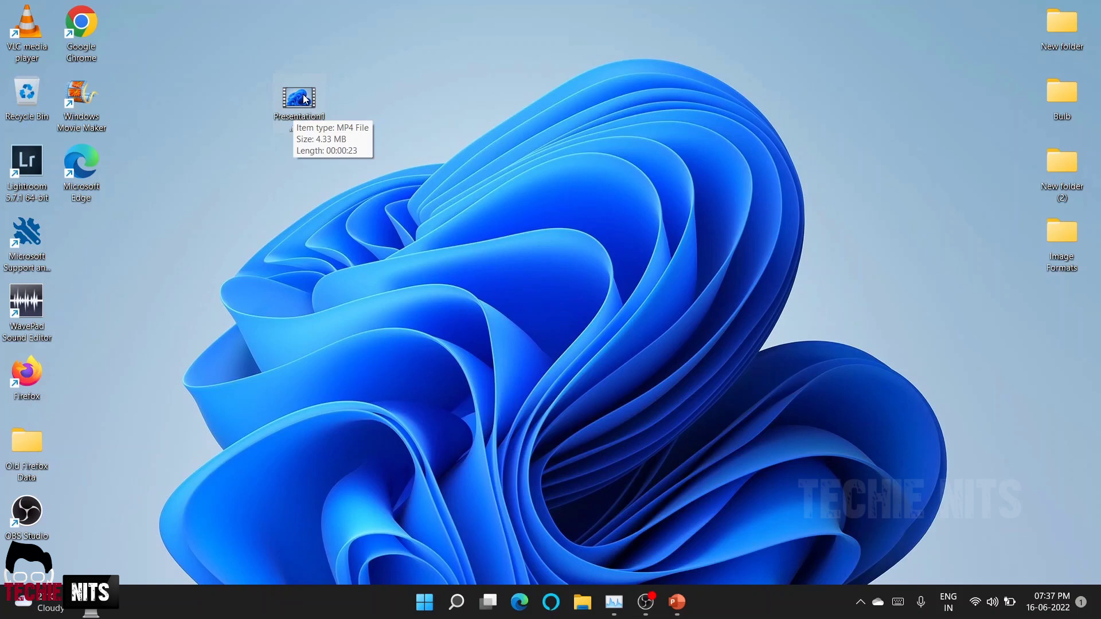
pyautogui.doubleClick(304, 98)
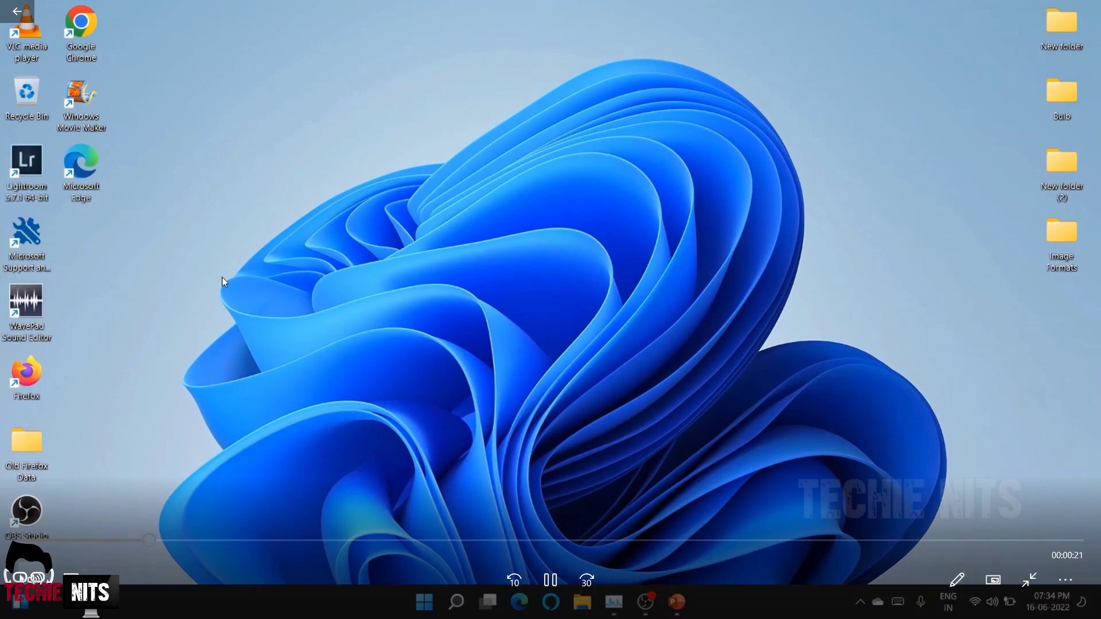
pyautogui.click(25, 580)
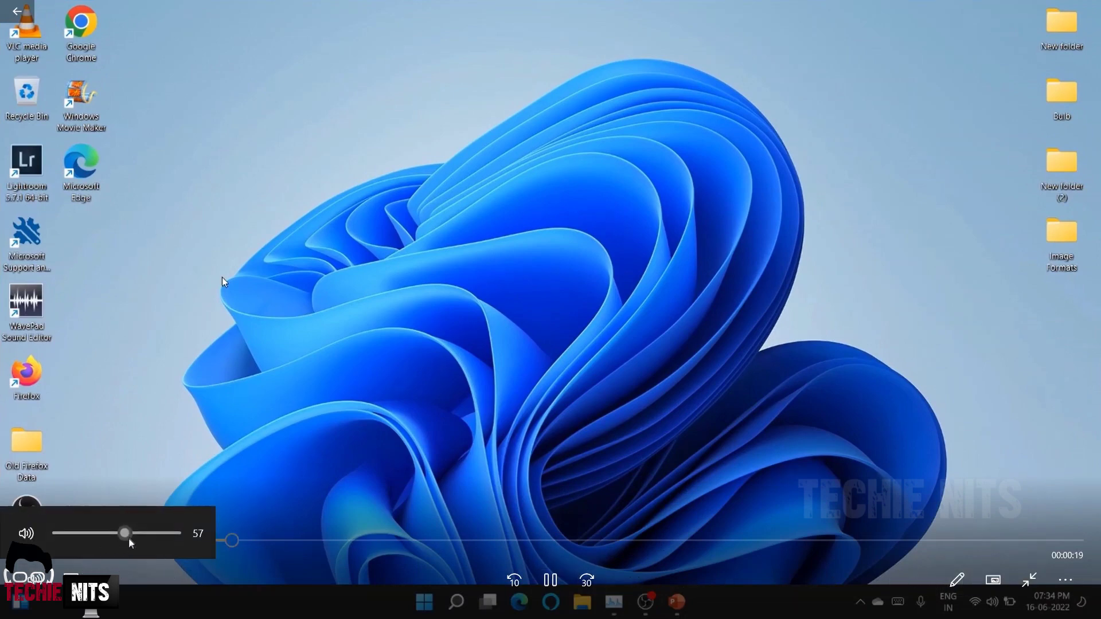
pyautogui.moveTo(127, 534); pyautogui.dragTo(57, 536)
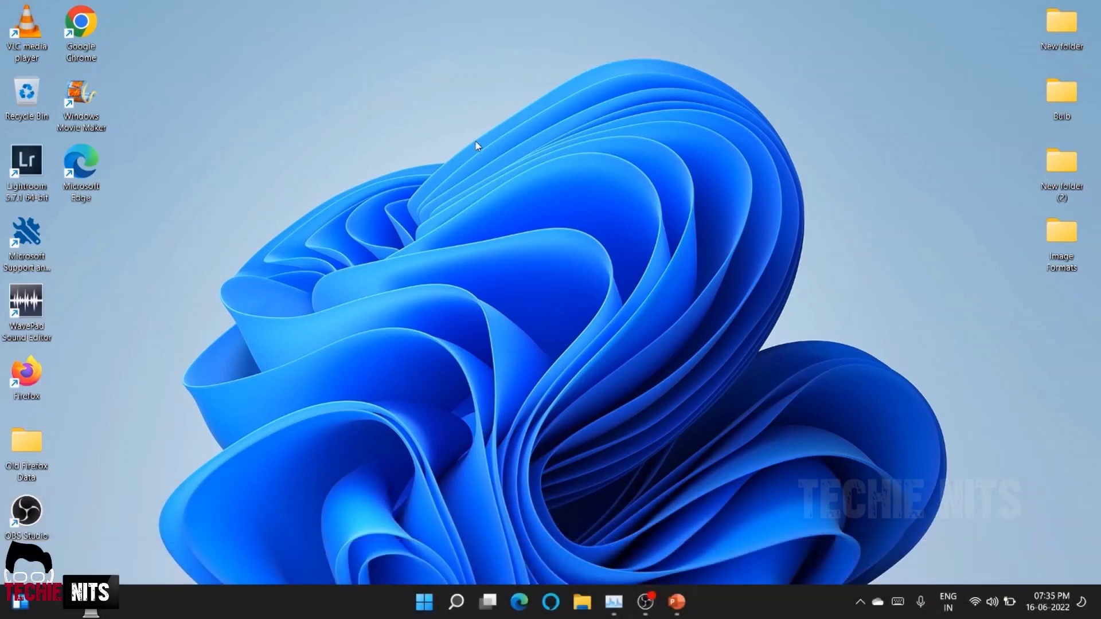
# Close the video player and restore the PowerPoint window
pyautogui.click(1097, 6)
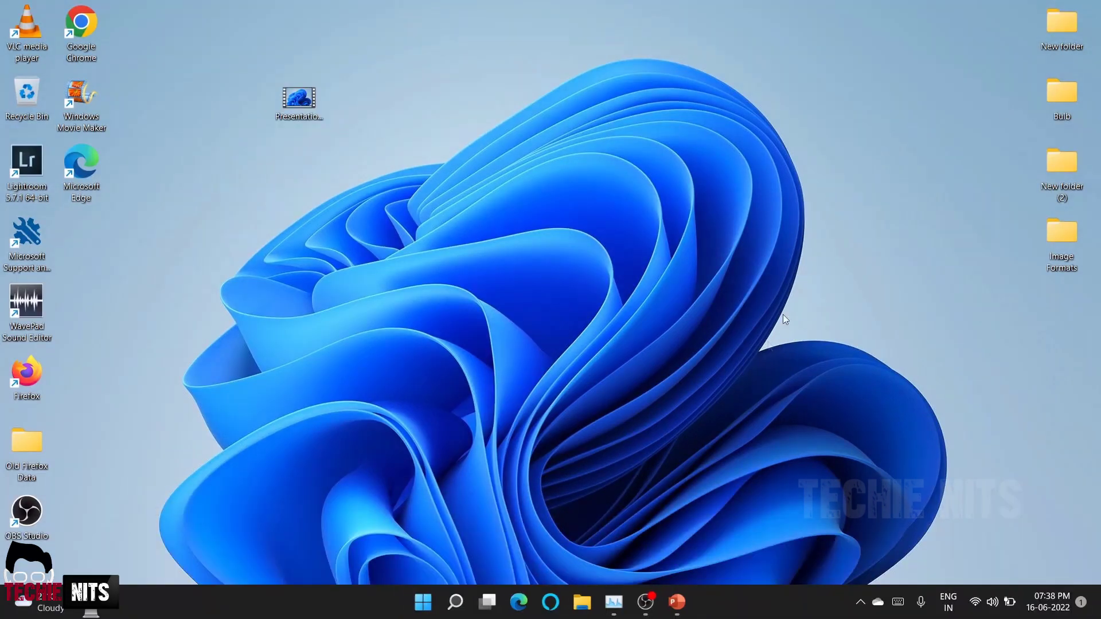
pyautogui.click(677, 603)
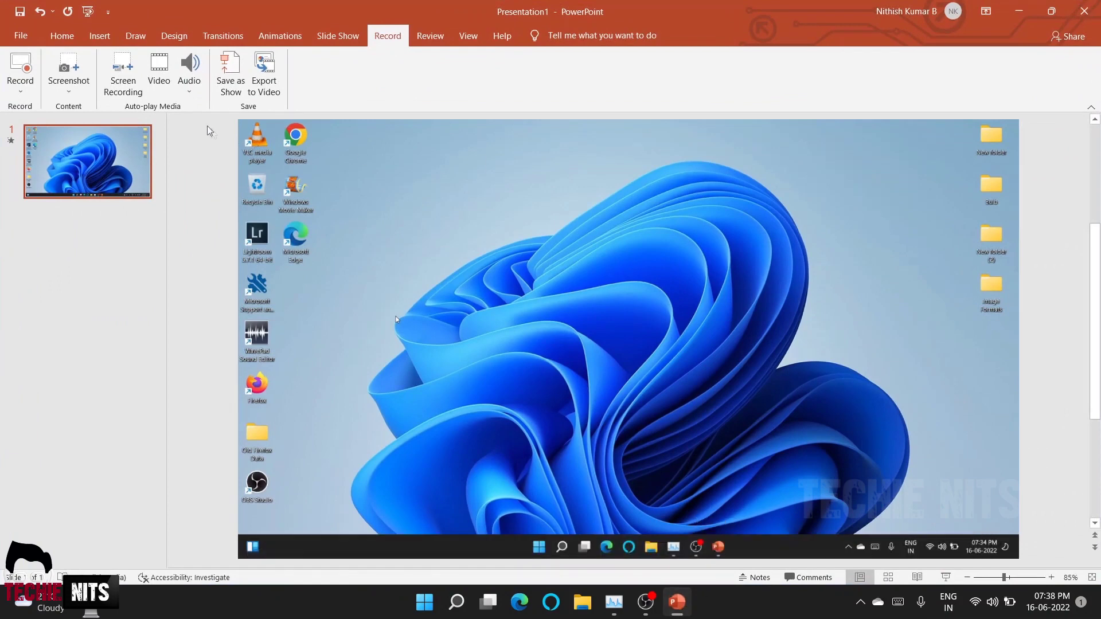